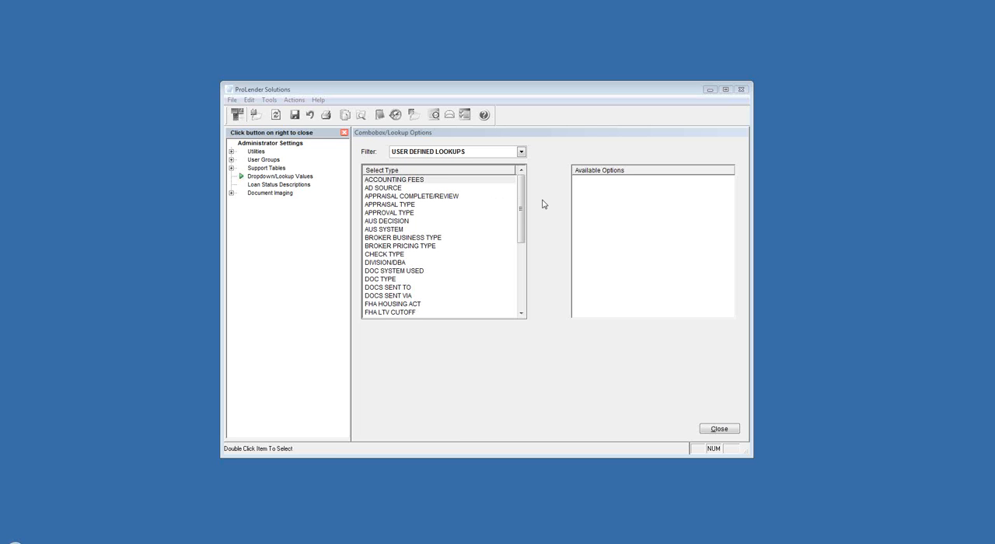
- Filter the lookup types to PREDEFINED LOOKUPS and view the settings of the BALLOON option under AMORT TYPE
click(521, 152)
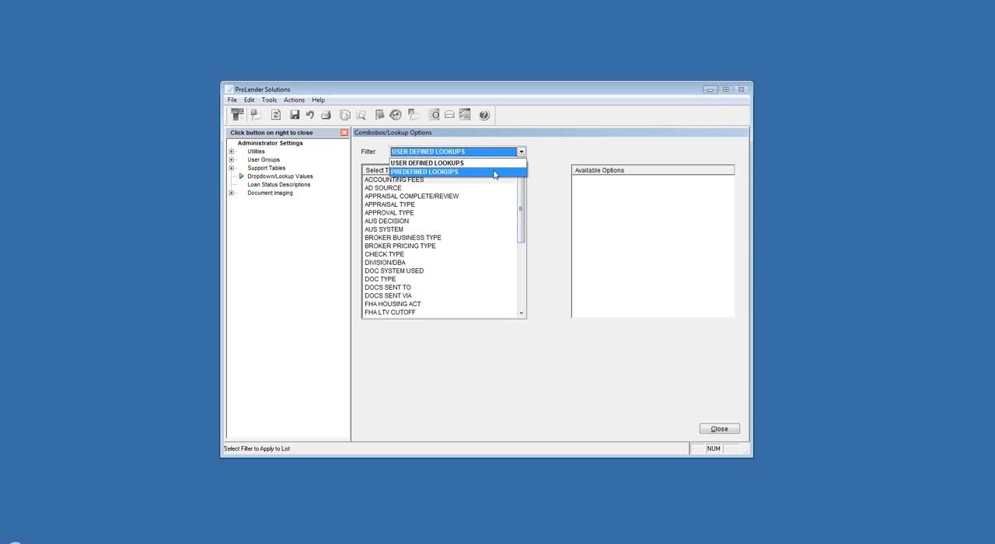
click(494, 173)
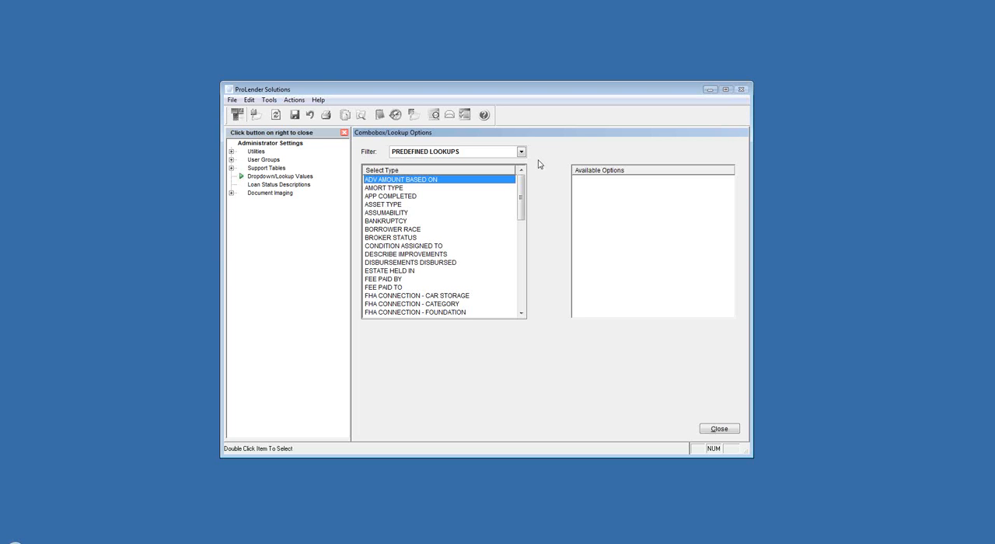
click(391, 190)
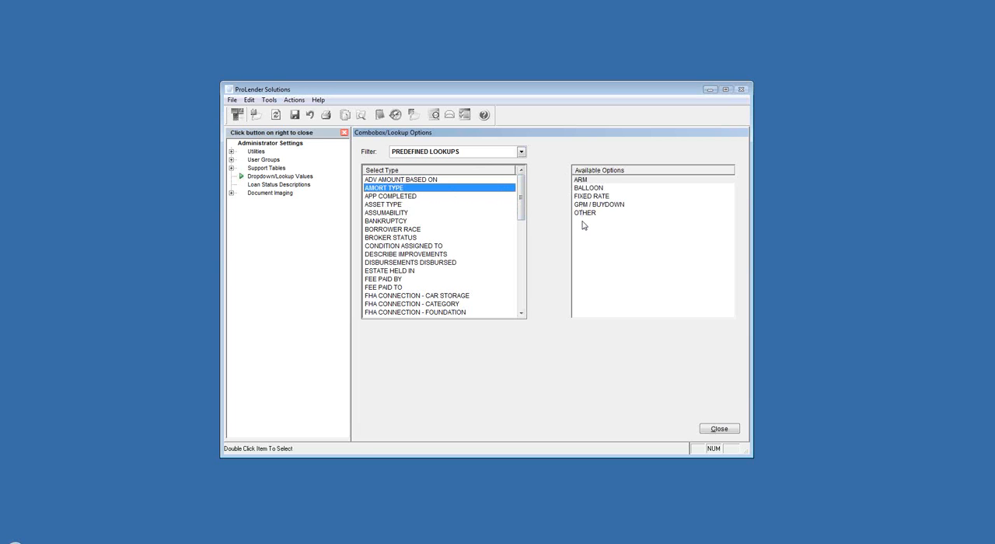
double_click(579, 187)
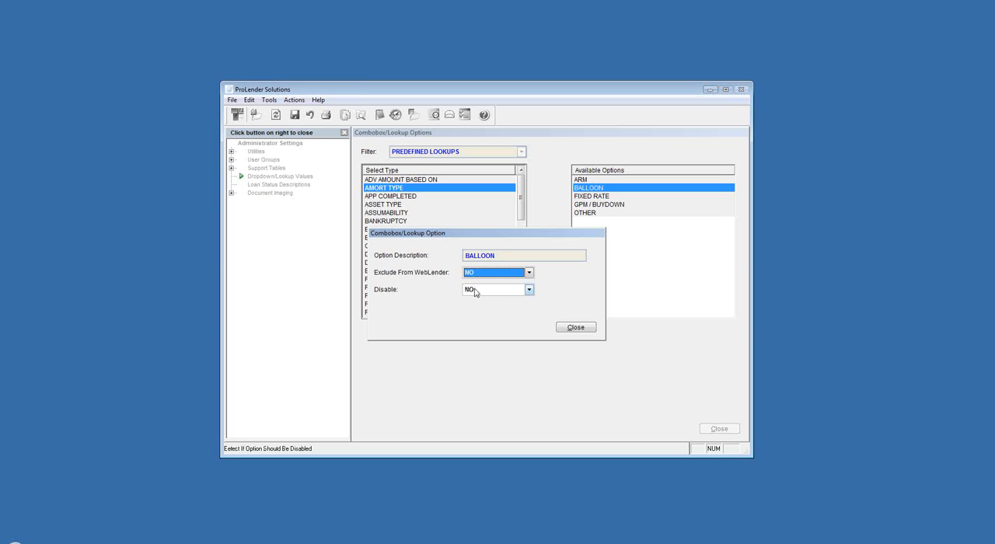
click(574, 328)
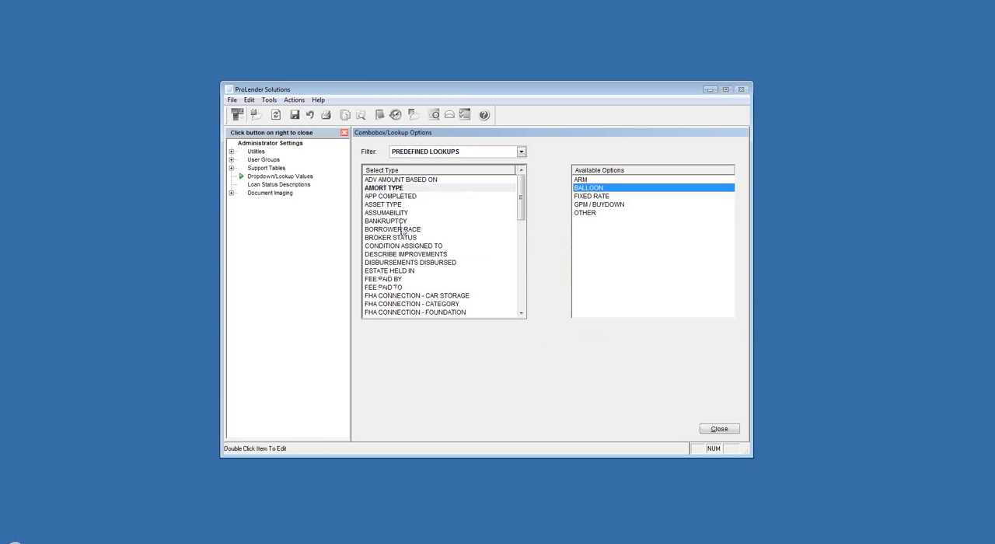
- Review the available options of the BROKER STATUS and BANKRUPTCY lookup types and browse the remaining predefined types
click(401, 237)
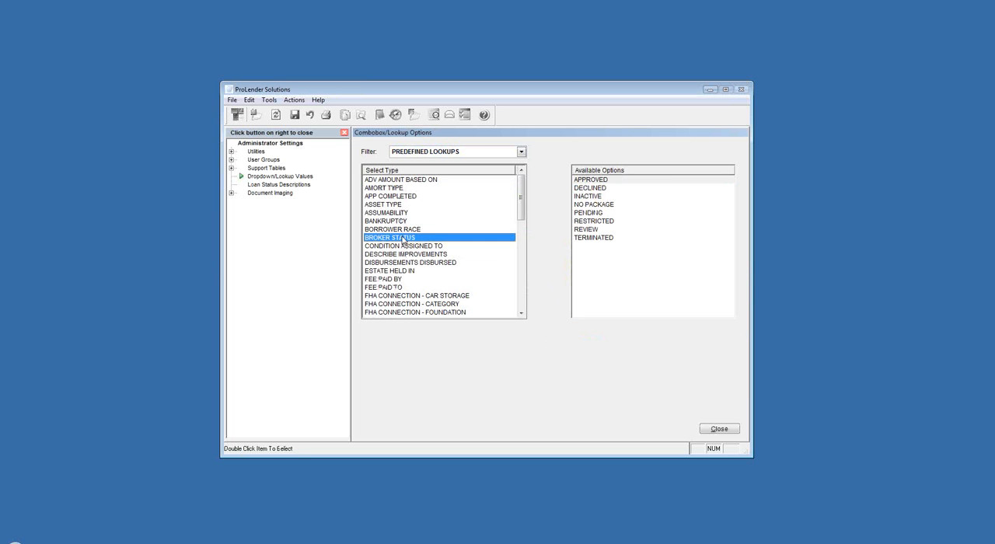
click(387, 222)
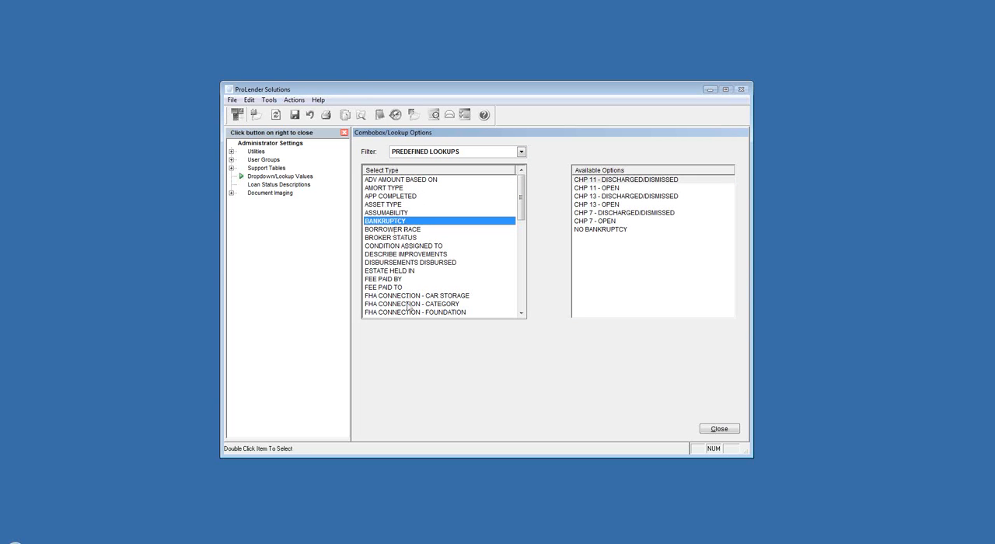
drag(521, 196, 513, 283)
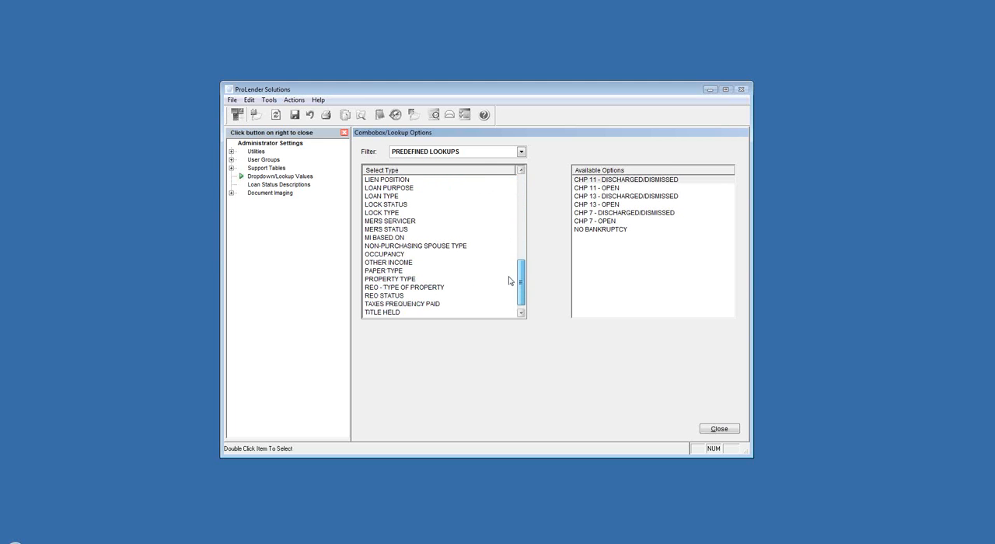
- Filter the lookup types to USER DEFINED LOOKUPS and view the settings of the FULL APPROVAL option under APPROVAL TYPE
click(467, 154)
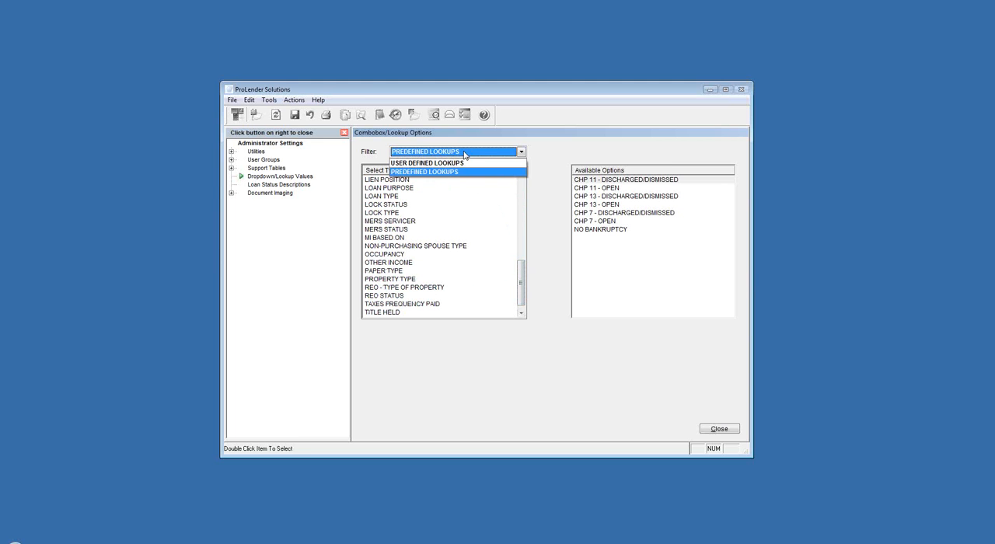
click(420, 163)
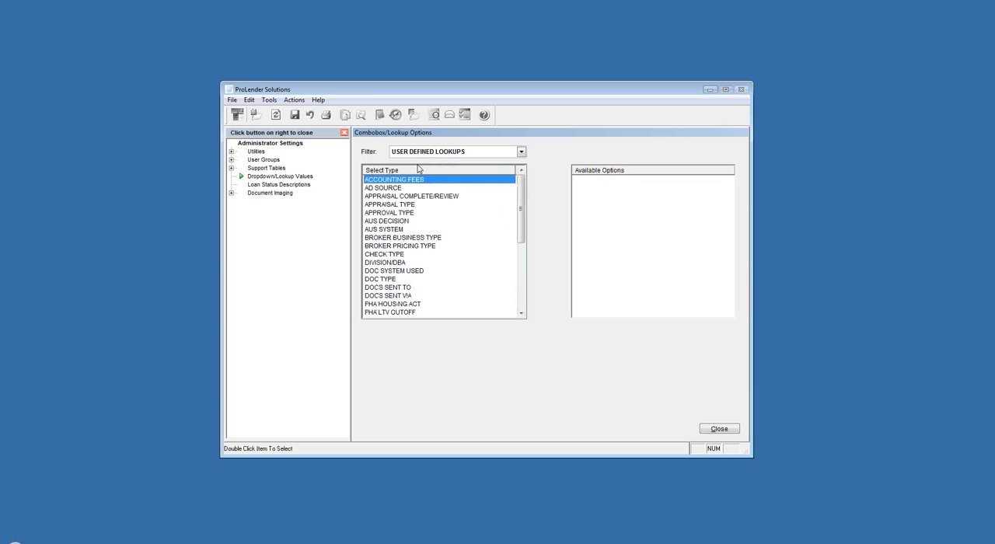
click(382, 214)
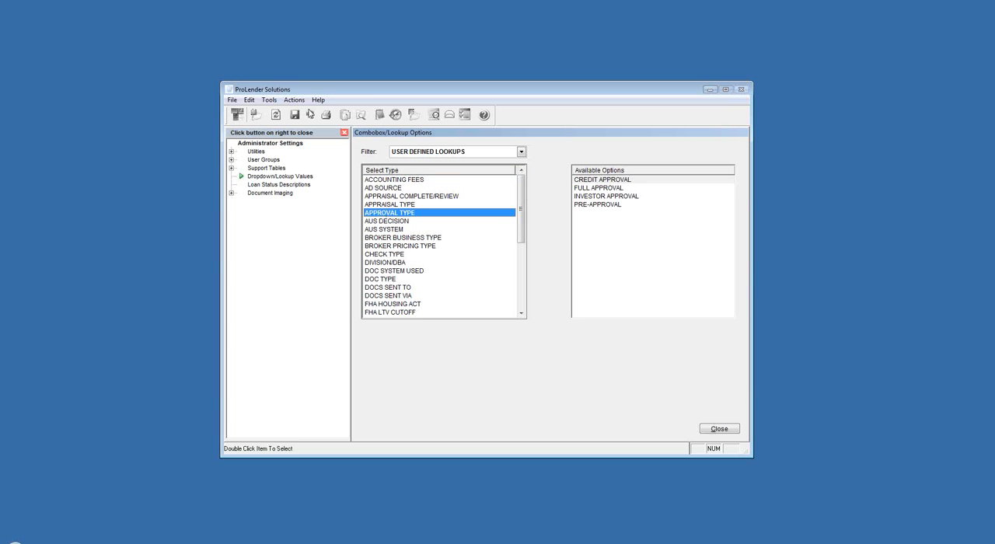
click(296, 103)
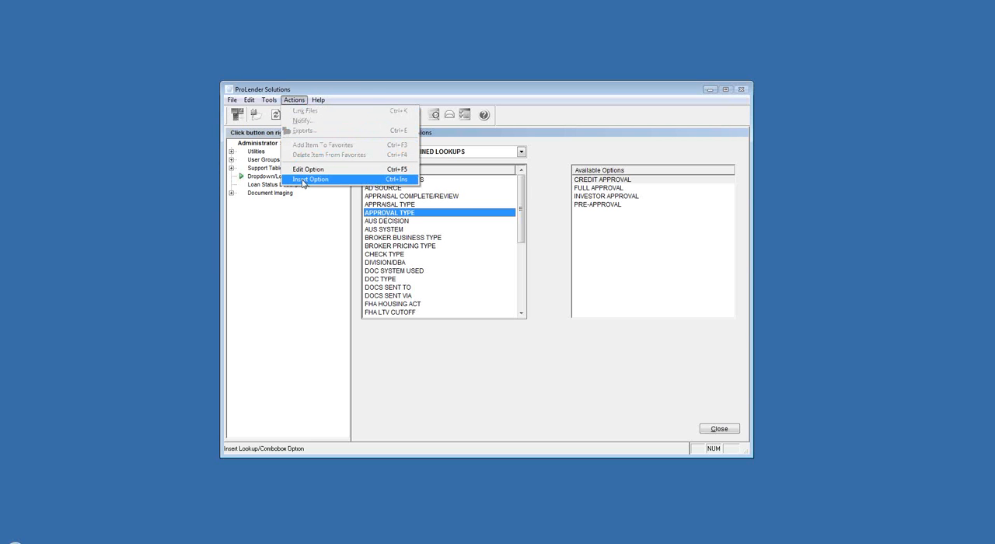
double_click(584, 191)
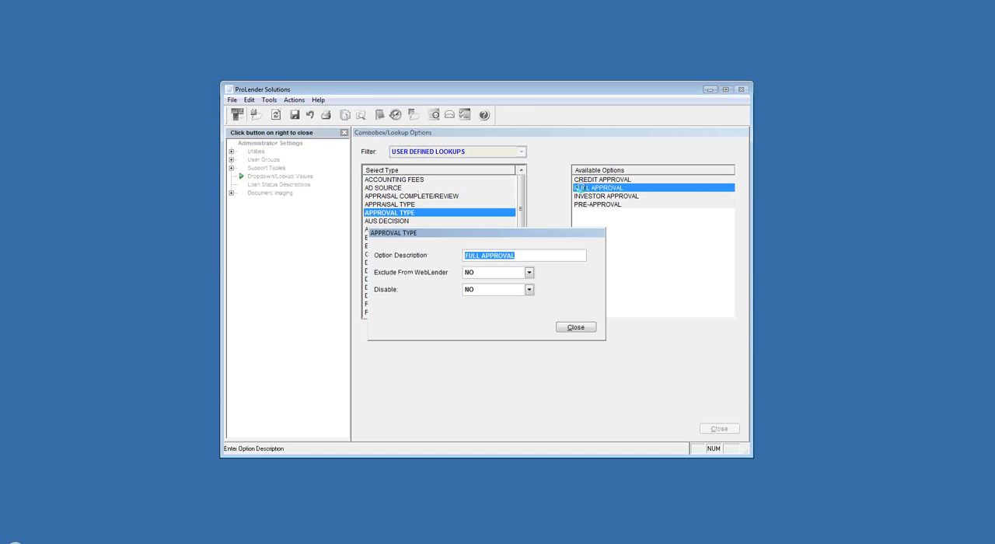
drag(529, 255, 460, 257)
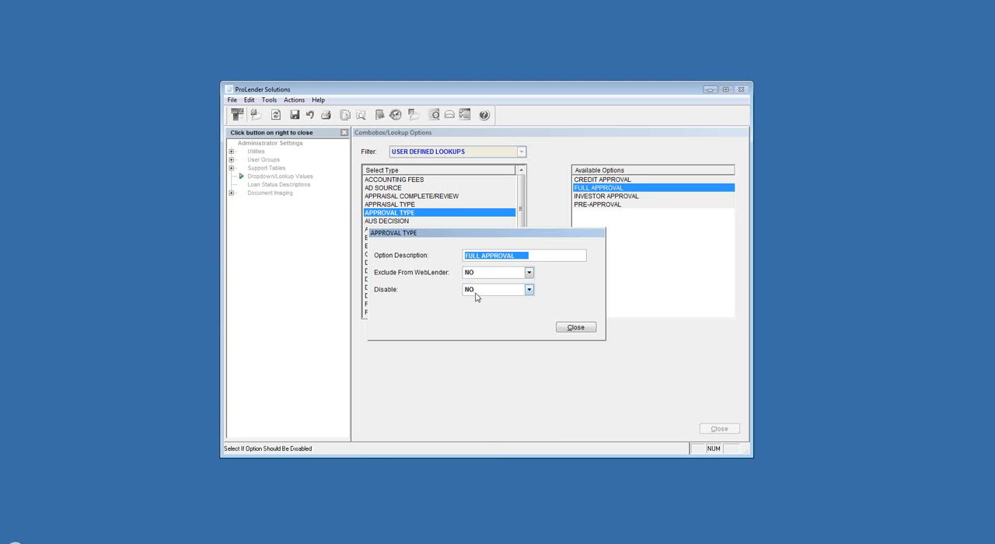
click(575, 327)
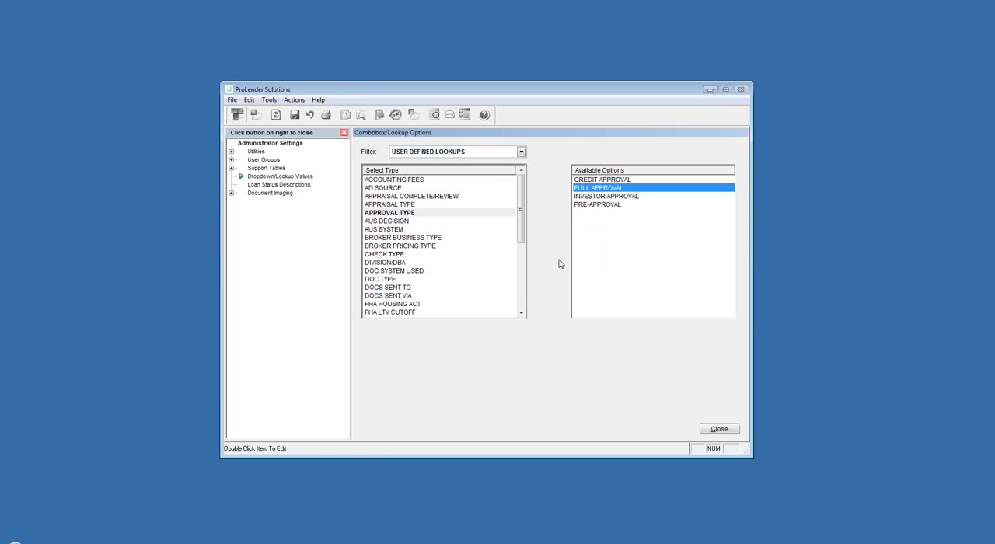
- Open Loan Status Descriptions, view the APPROVED status settings, and select the INVESTOR SUSPENSE status
click(253, 187)
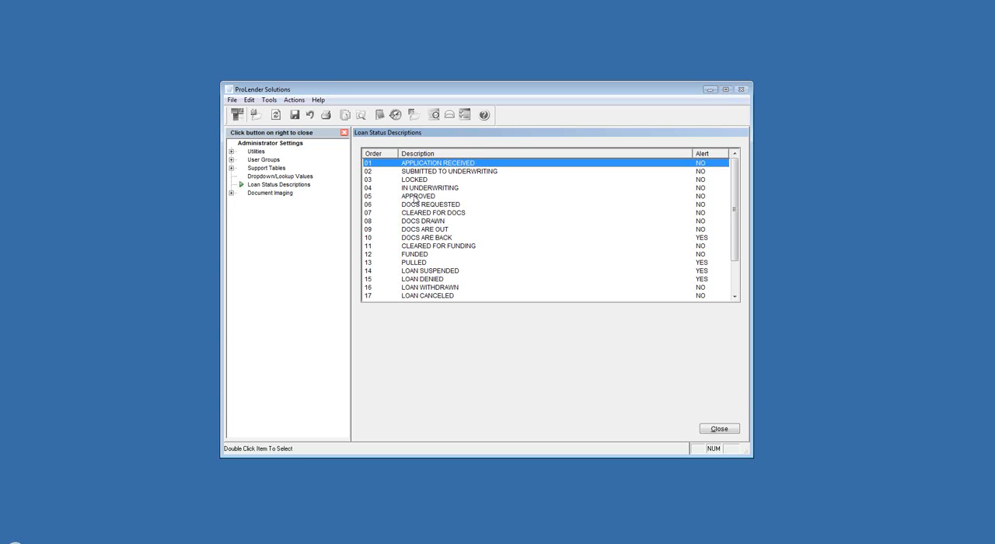
double_click(418, 198)
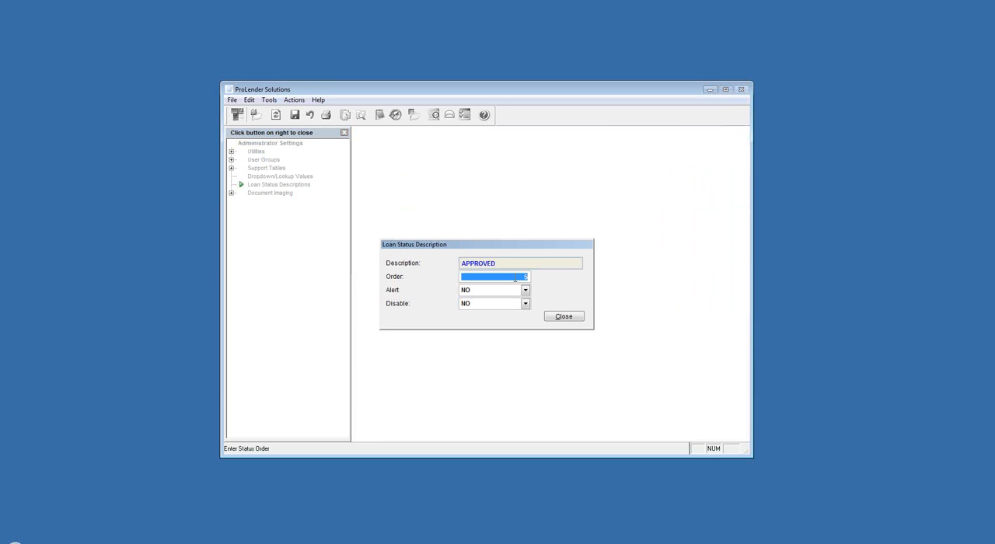
drag(516, 278, 531, 279)
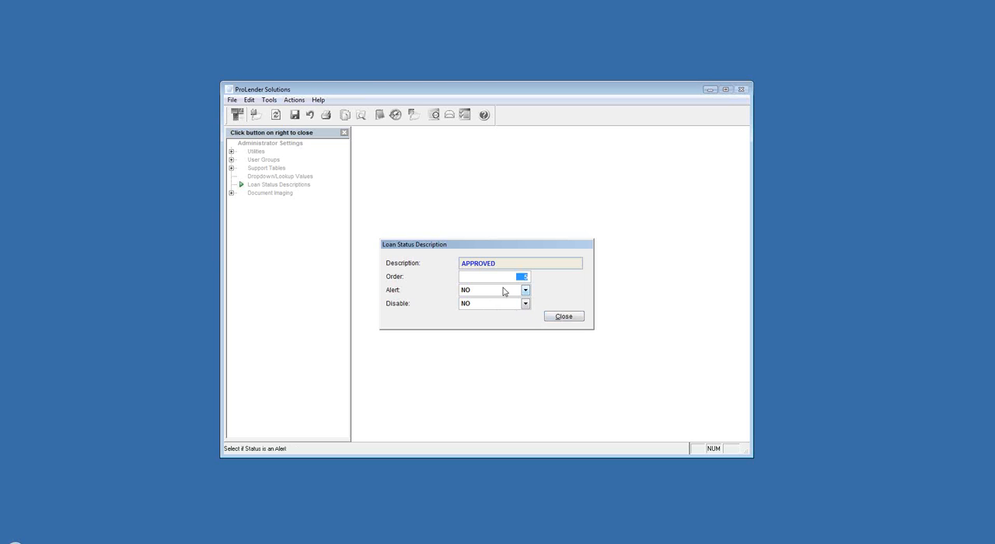
click(549, 317)
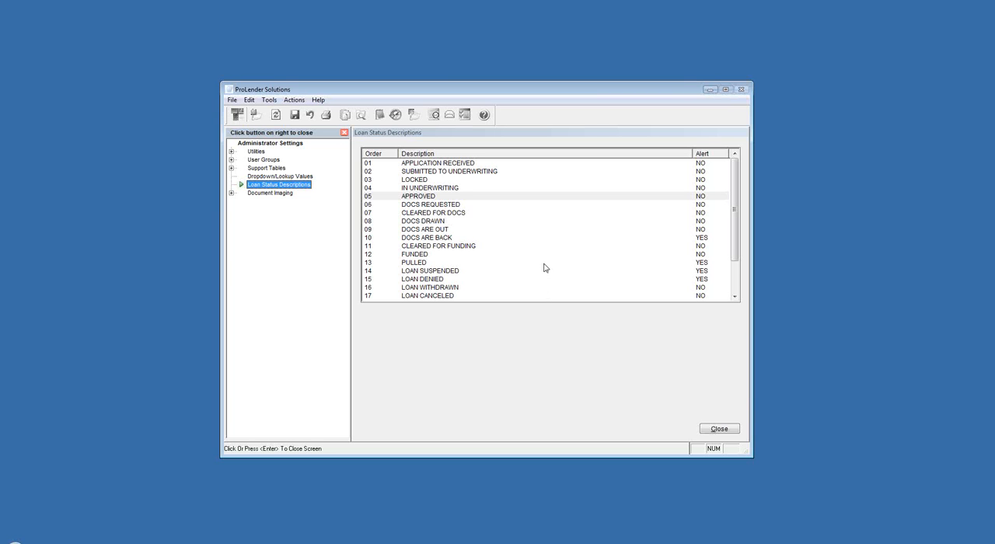
drag(735, 184, 734, 215)
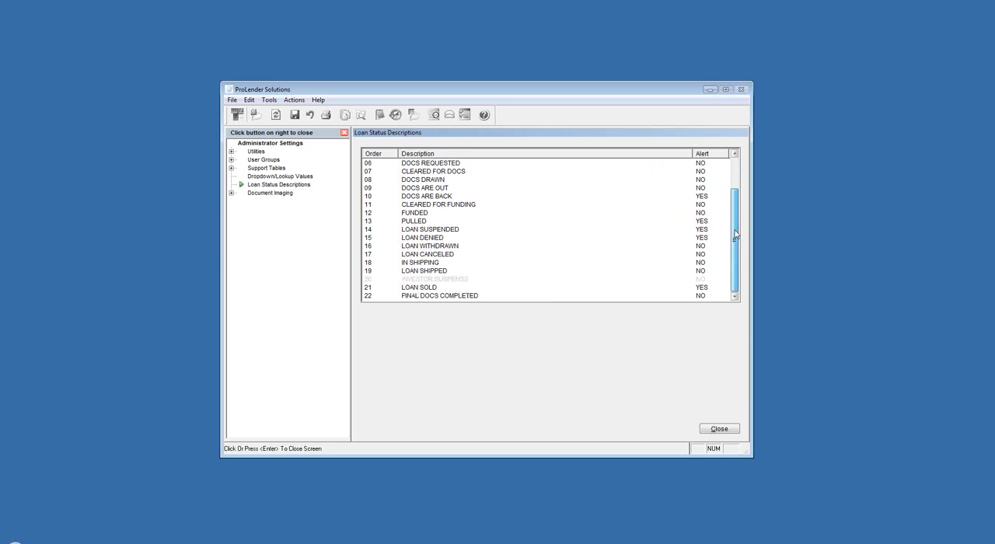
click(427, 279)
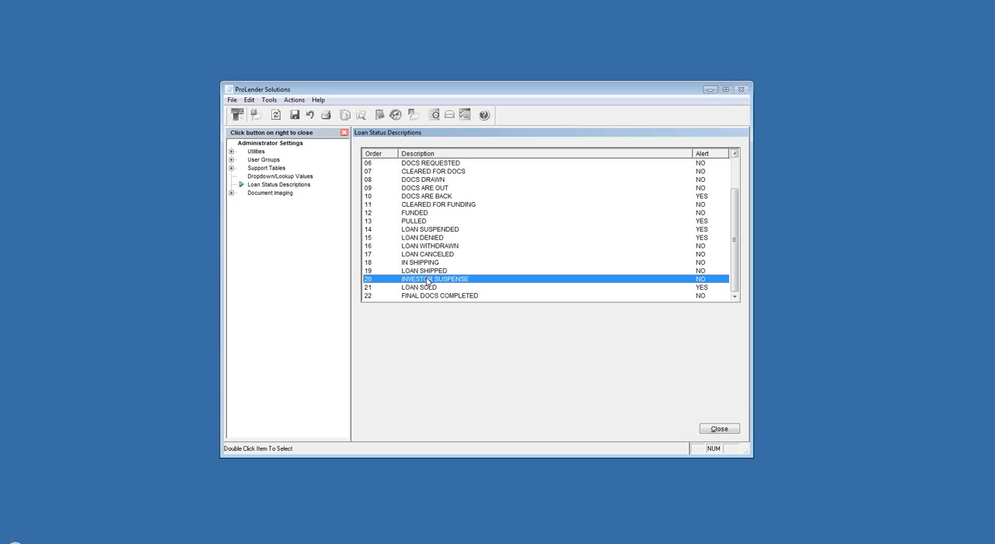
- View the ImageCenter Settings under Document Imaging and collapse the Document Imaging group
double_click(270, 196)
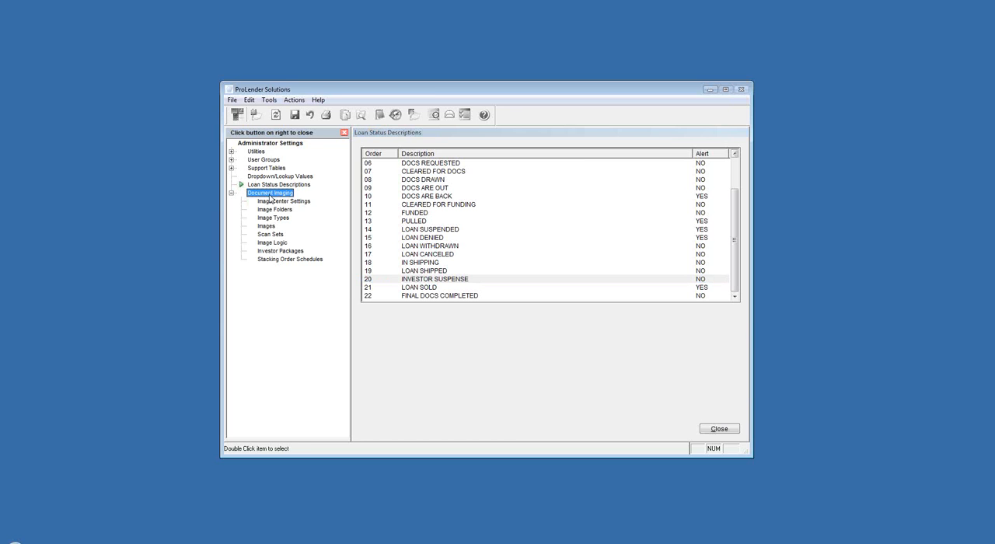
double_click(272, 200)
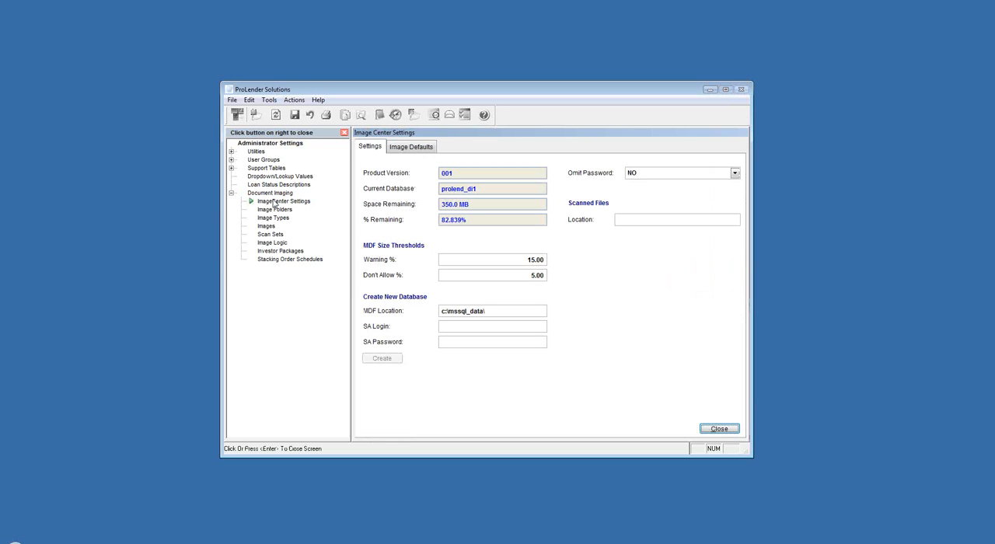
click(231, 193)
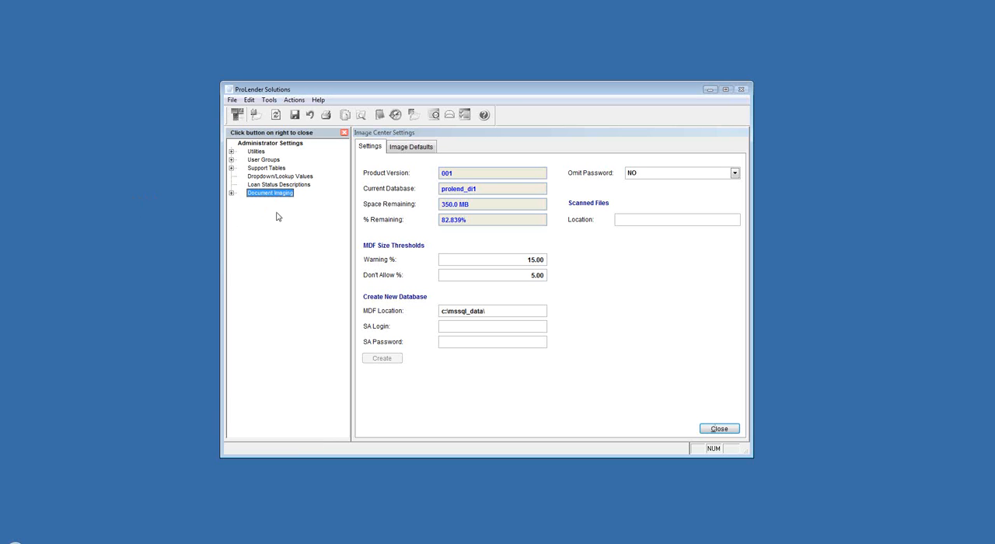
- Switch to the ProLender Users Manual in Internet Explorer and open the Admin Settings Training Guide
click(419, 542)
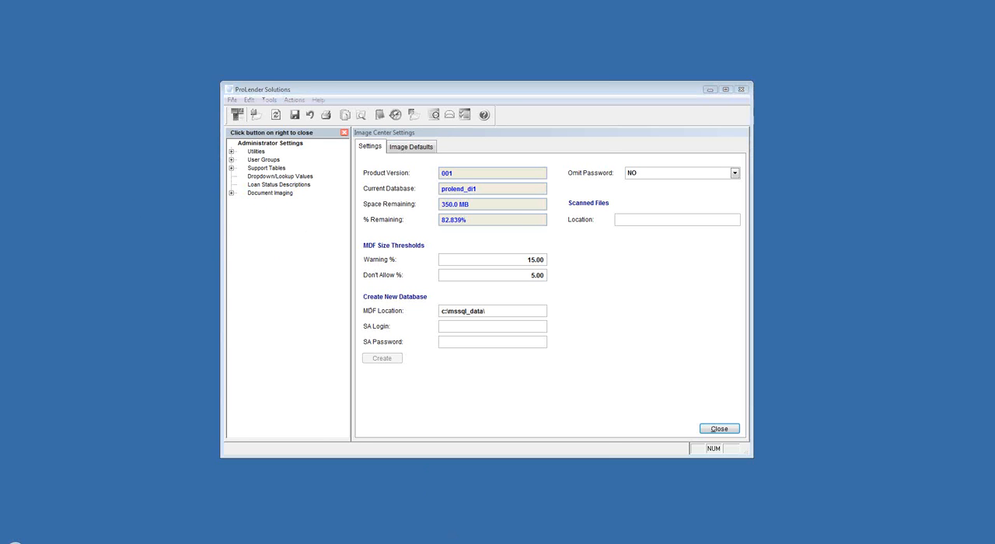
scroll(208, 233, up, 3)
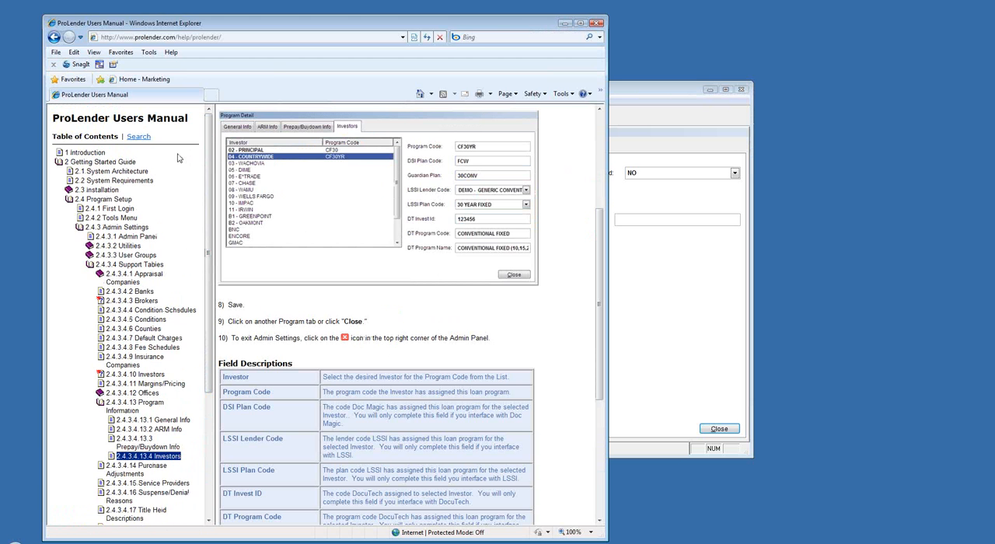
click(70, 201)
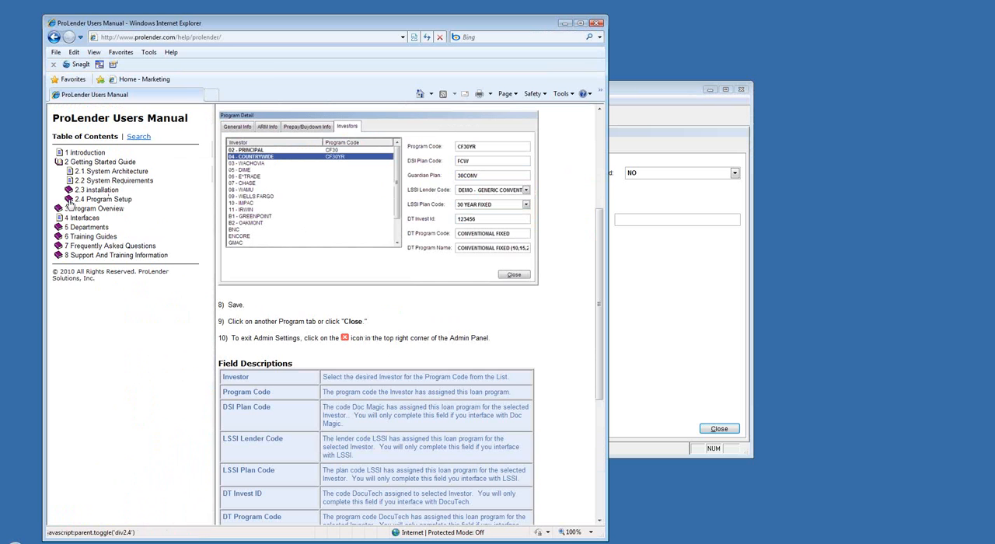
click(81, 238)
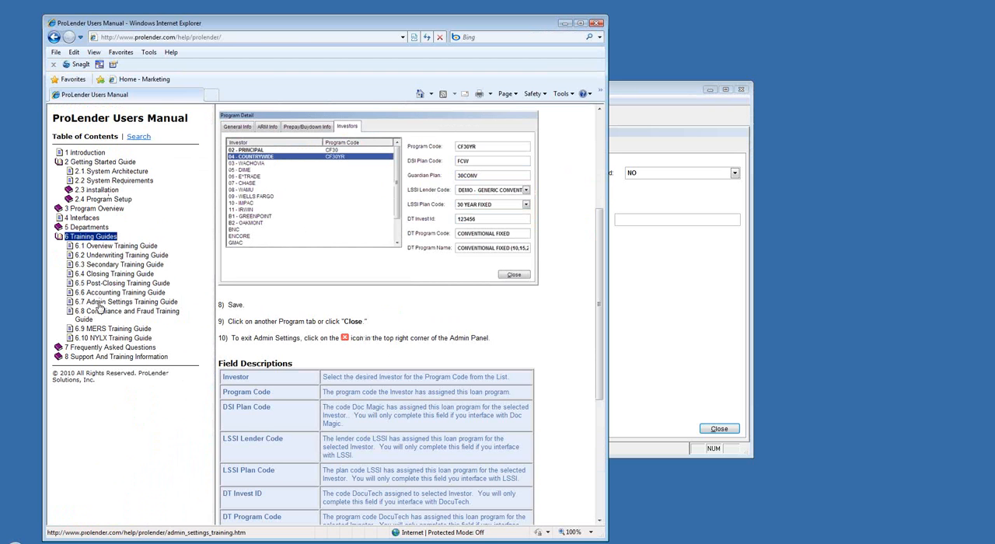
click(99, 304)
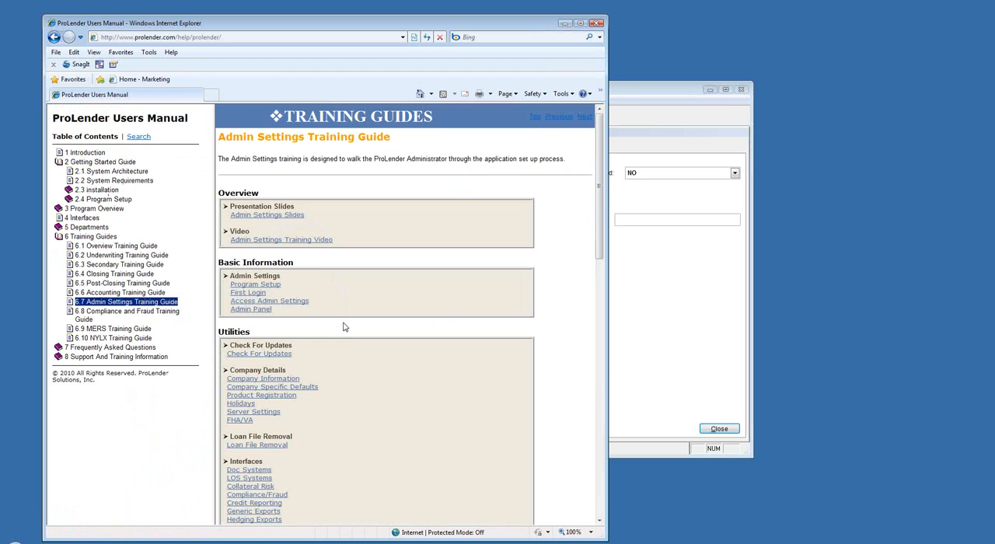
- Look through the Admin Settings Training Guide's topics down to Document Imaging and return to its beginning
scroll(362, 405, down, 5)
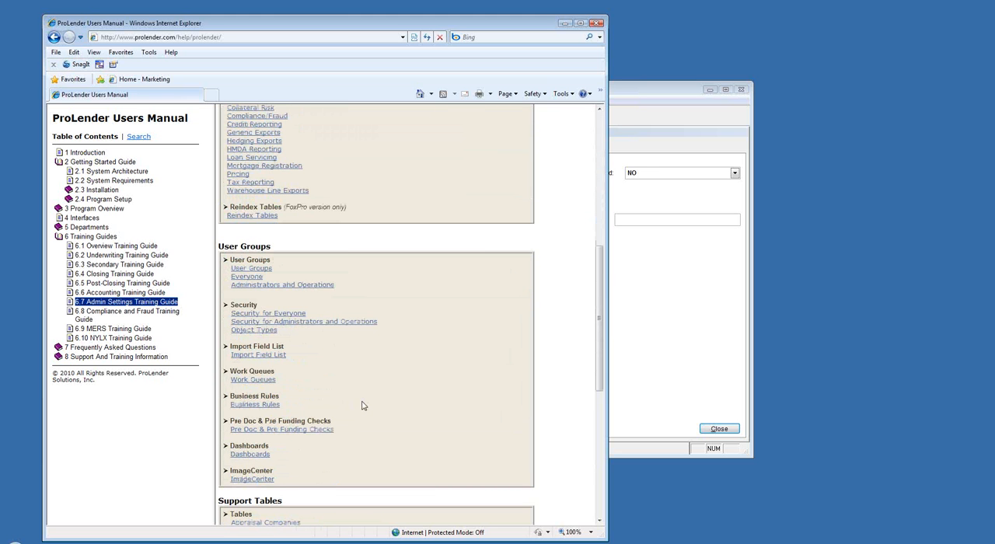
scroll(363, 405, down, 4)
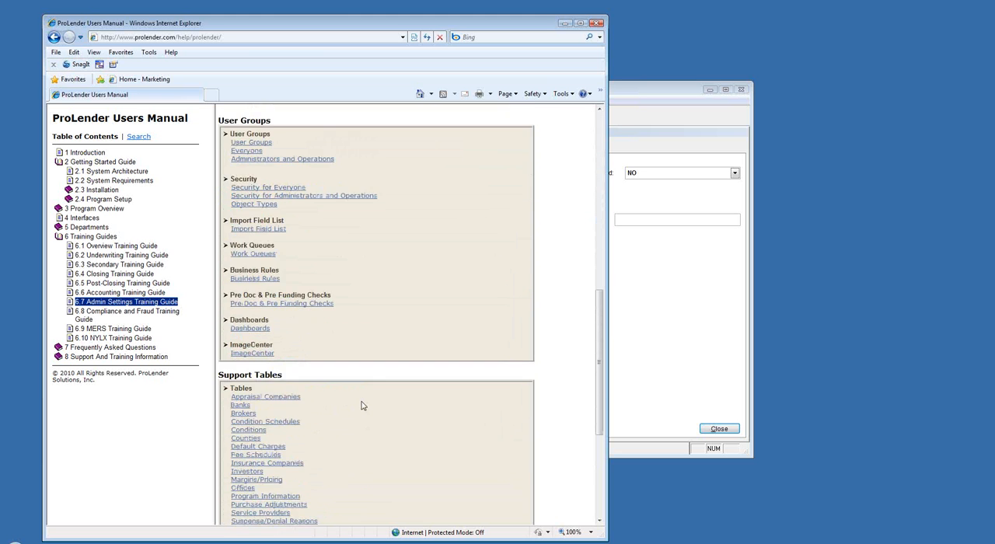
scroll(362, 405, down, 1)
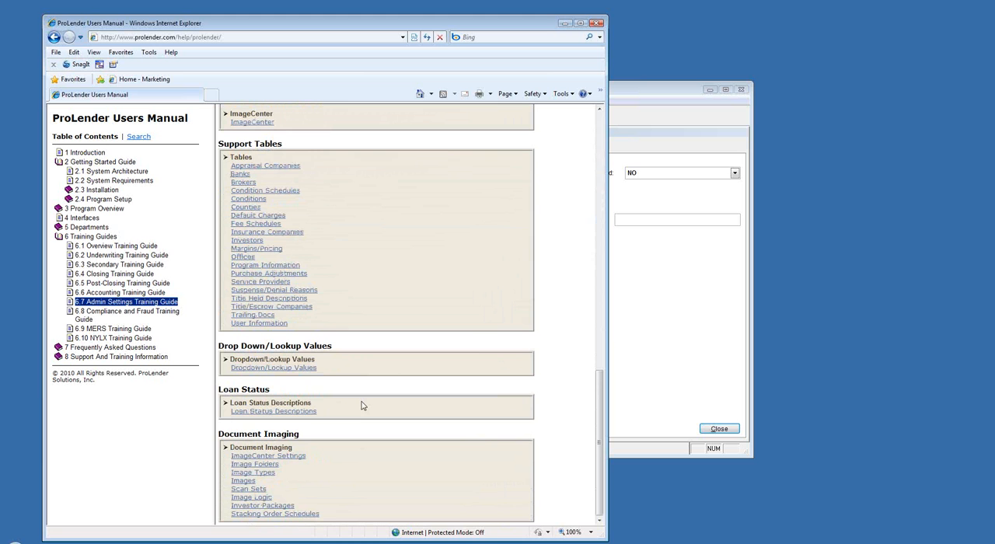
scroll(363, 405, up, 10)
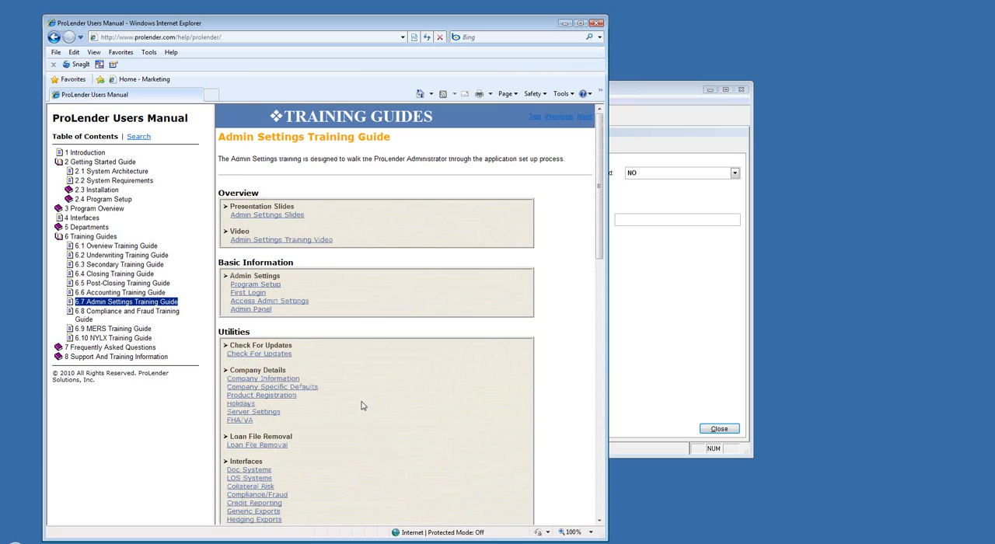